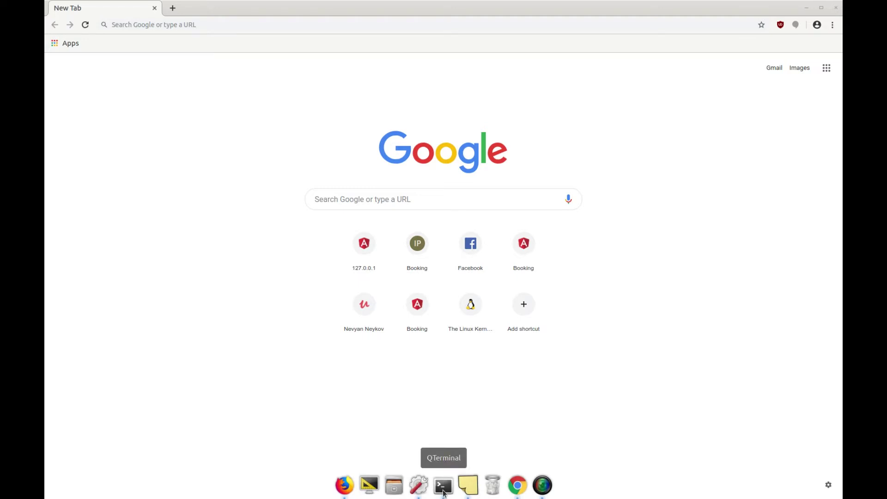
Run sudo apt install plank in QTerminal and supply the password; apt reports plank already newest.
click(443, 486)
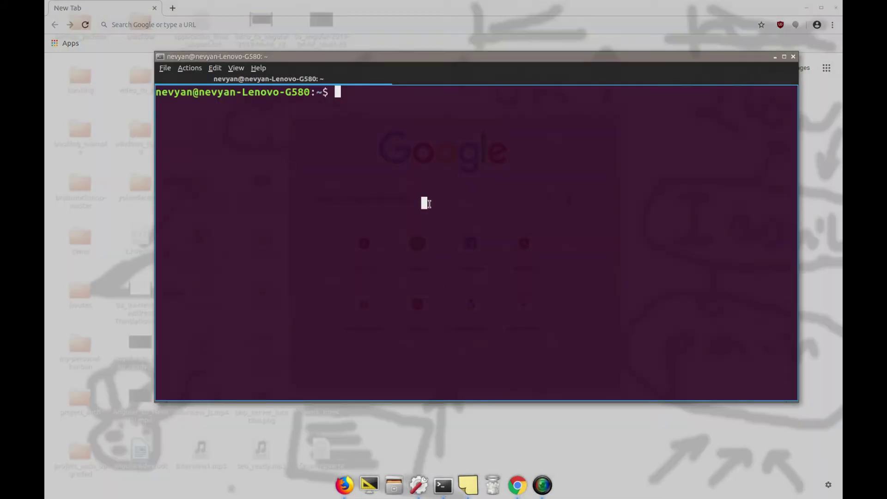
text(sudo apt install plank)
key(Return)
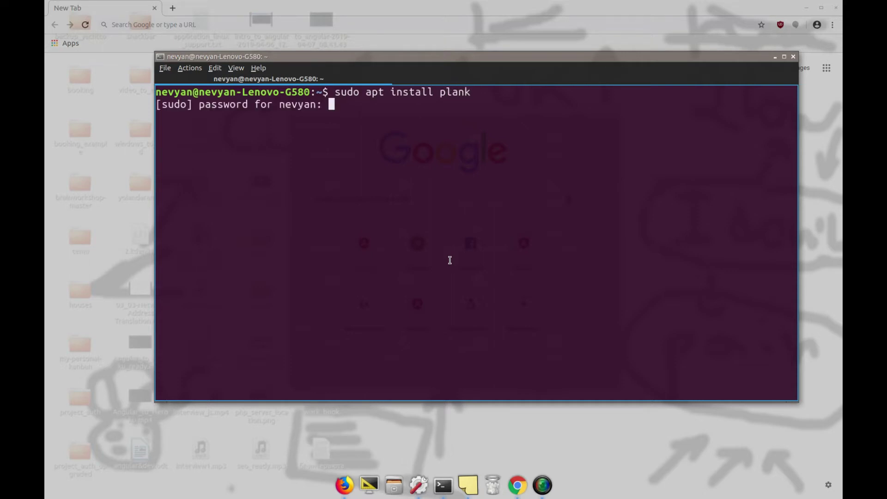
key(Return)
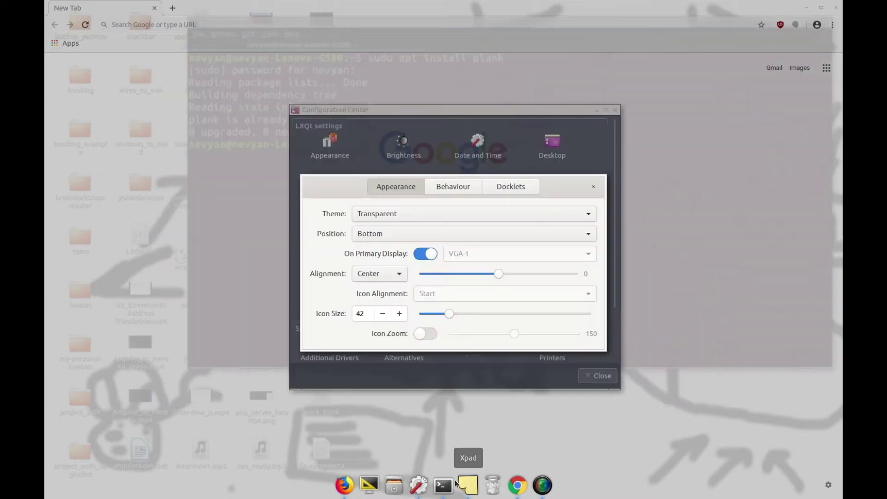
Review the dock's theme and position in Preferences, keeping Transparent theme and Bottom position.
right_click(483, 487)
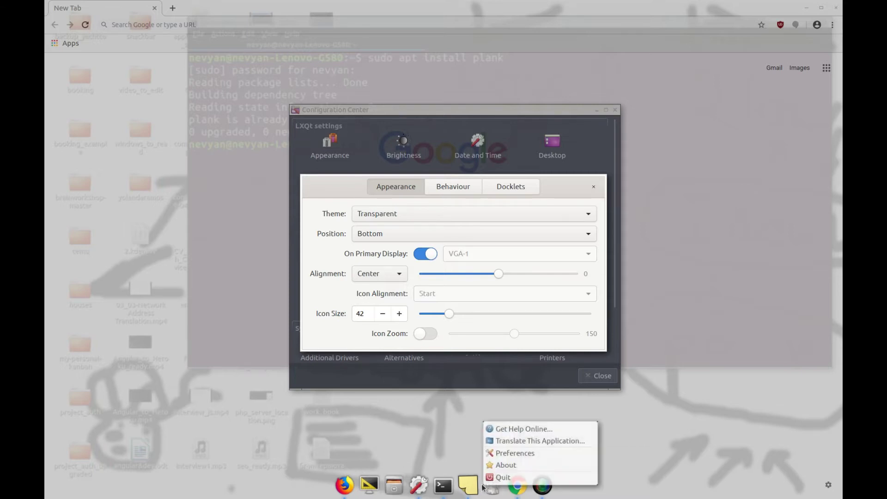
click(501, 455)
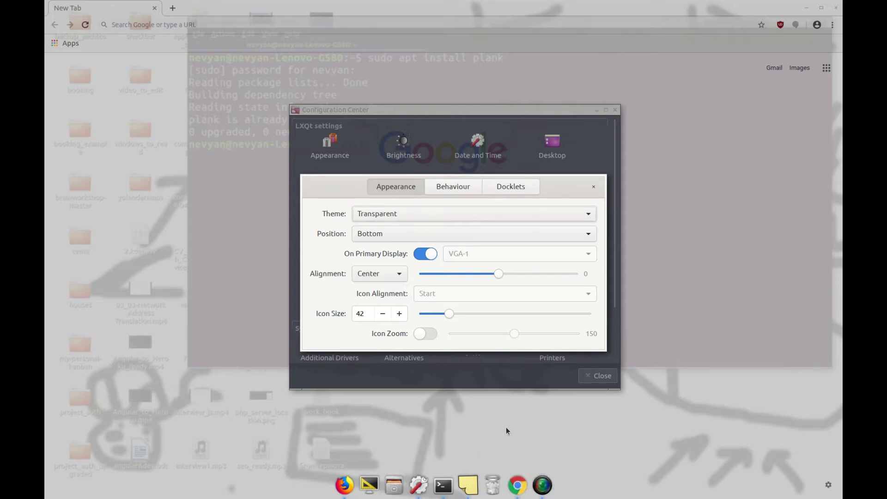
click(385, 209)
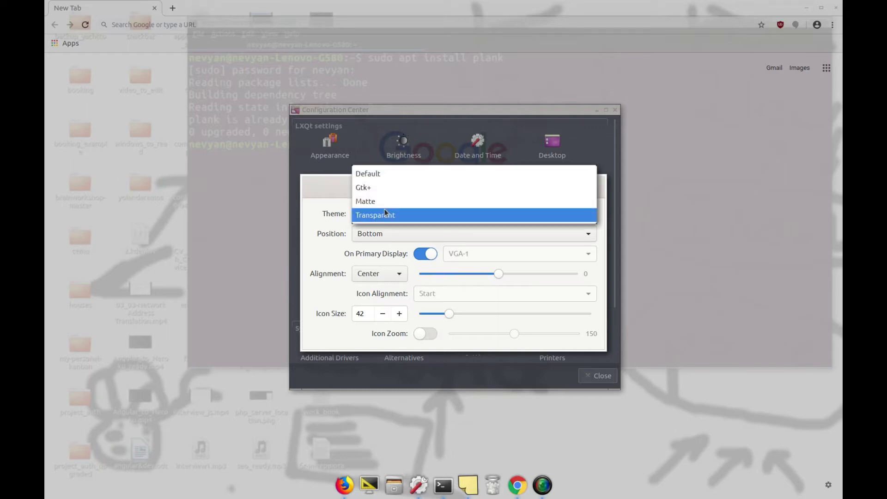
click(385, 209)
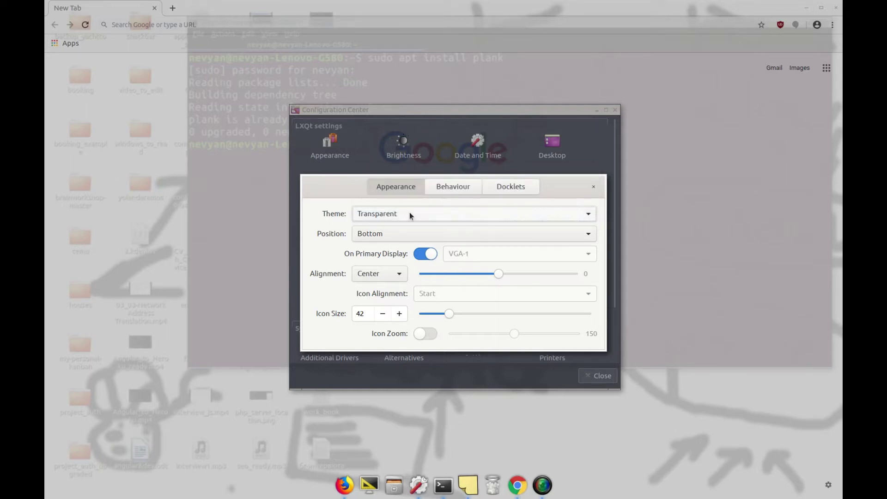
click(372, 238)
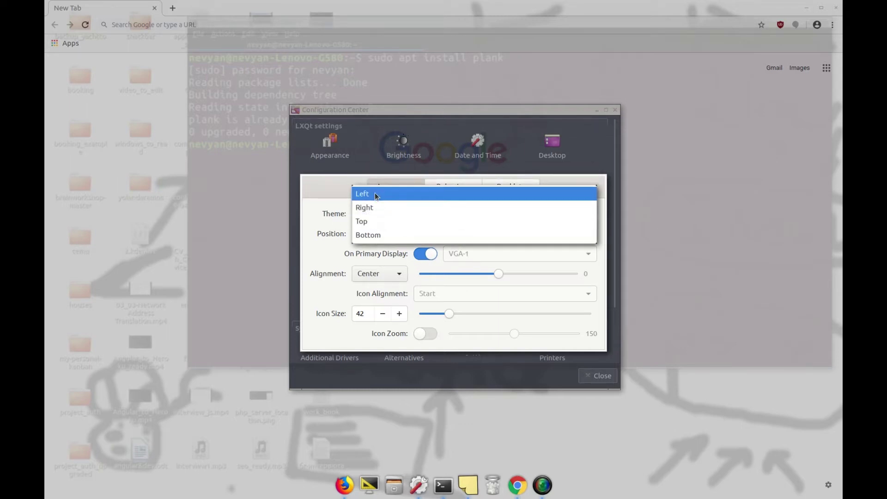
click(320, 241)
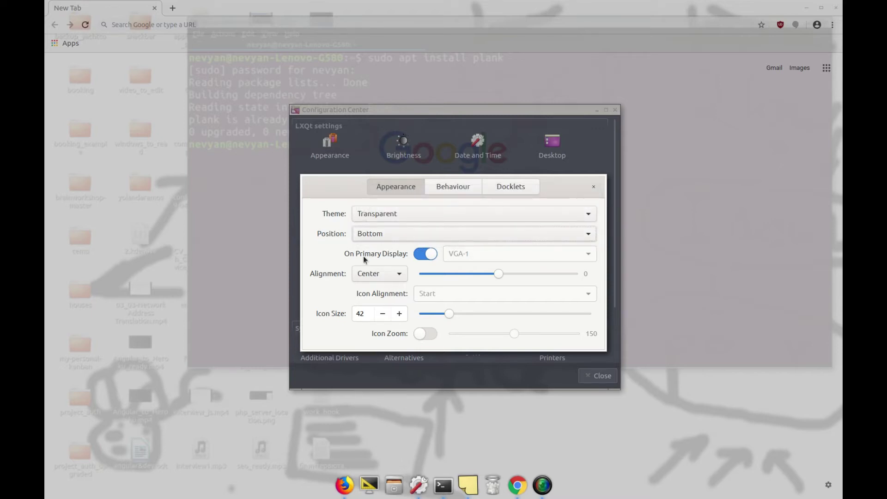
Try Fill alignment, return the dock to bottom centre and adjust the icon size slider.
click(379, 277)
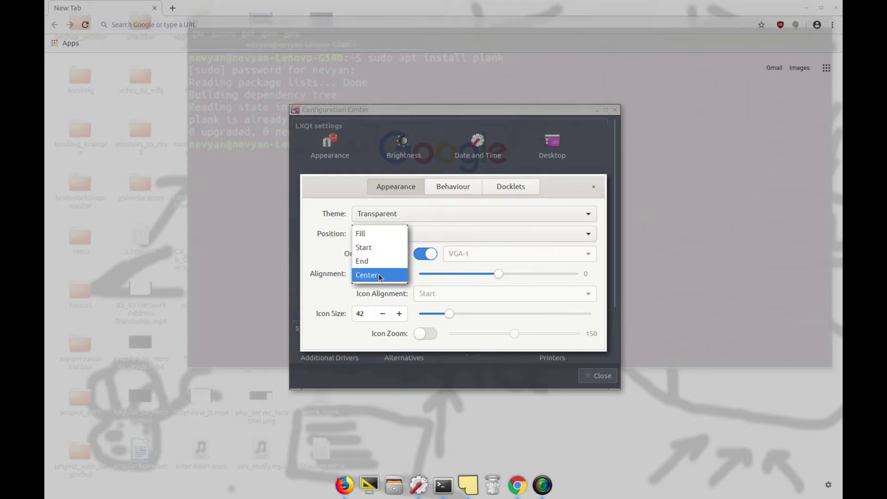
click(366, 235)
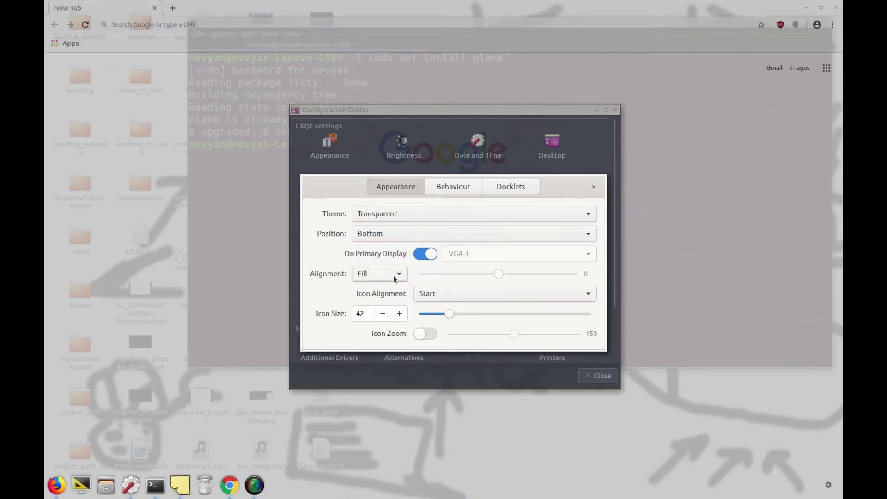
click(373, 238)
click(371, 195)
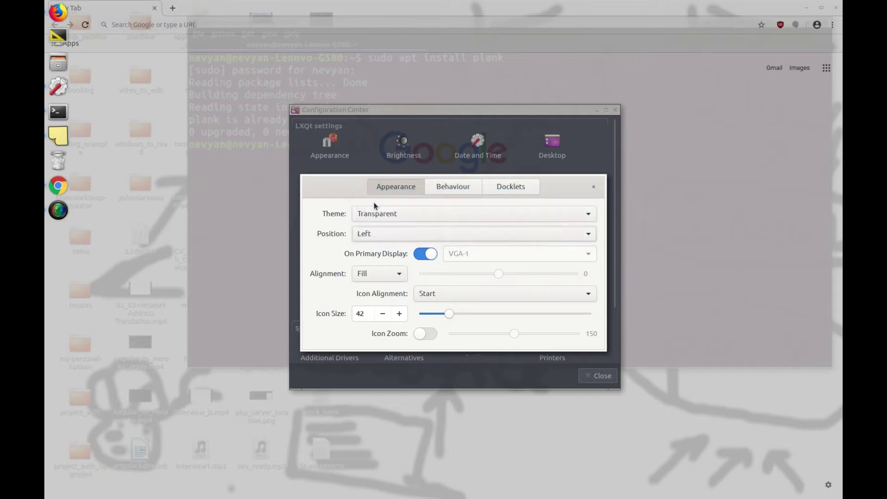
mouse_move(443, 316)
mouse_down()
mouse_move(467, 312)
mouse_move(444, 314)
mouse_up()
Toggle Hide Dock off and back on under Behaviour.
click(436, 187)
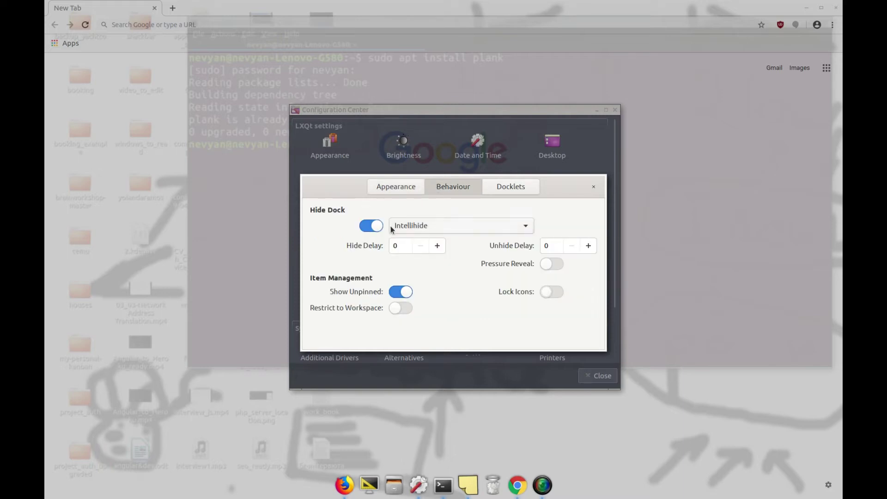
click(370, 227)
click(371, 226)
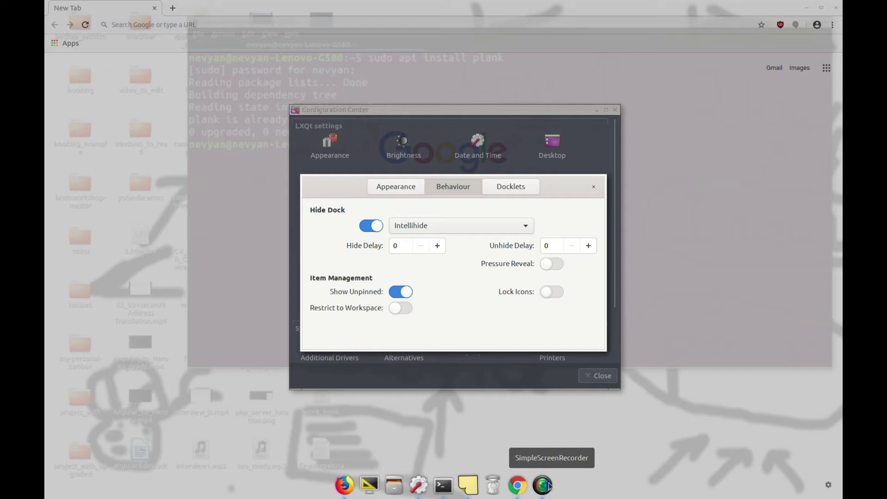
Add the Clock docklet to the dock, then drag it off again.
click(511, 187)
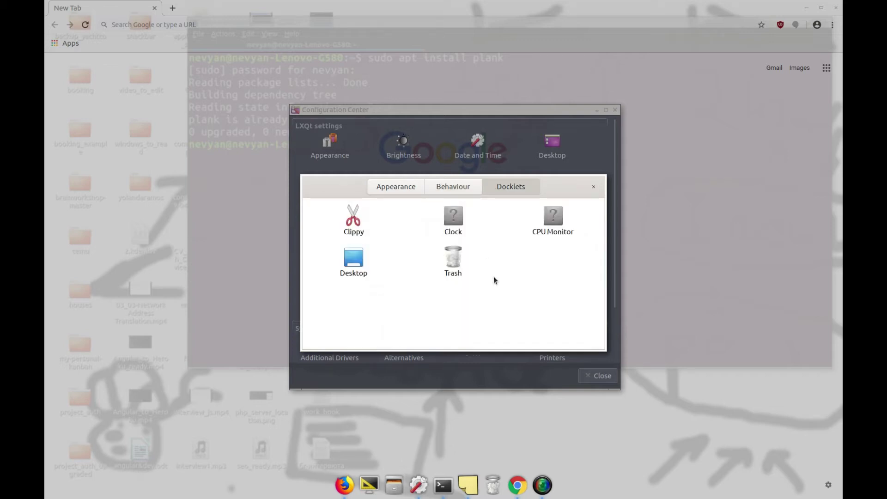
double_click(452, 223)
mouse_move(555, 485)
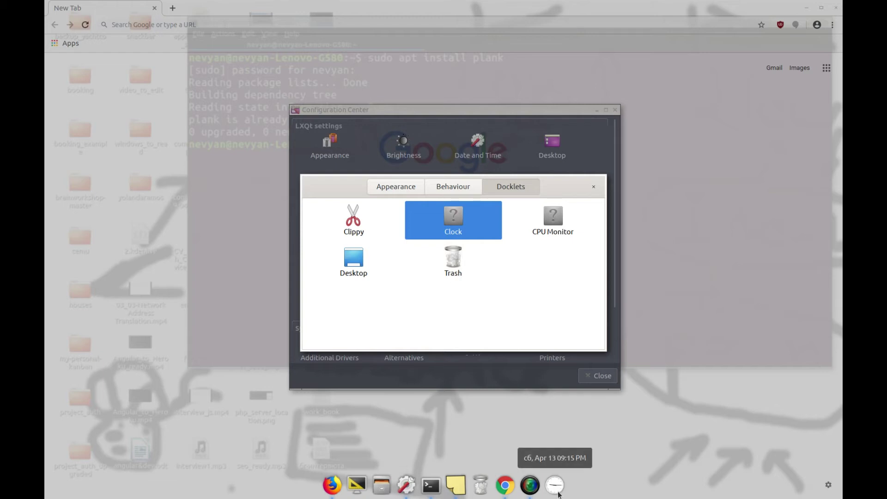
drag(562, 490, 559, 438)
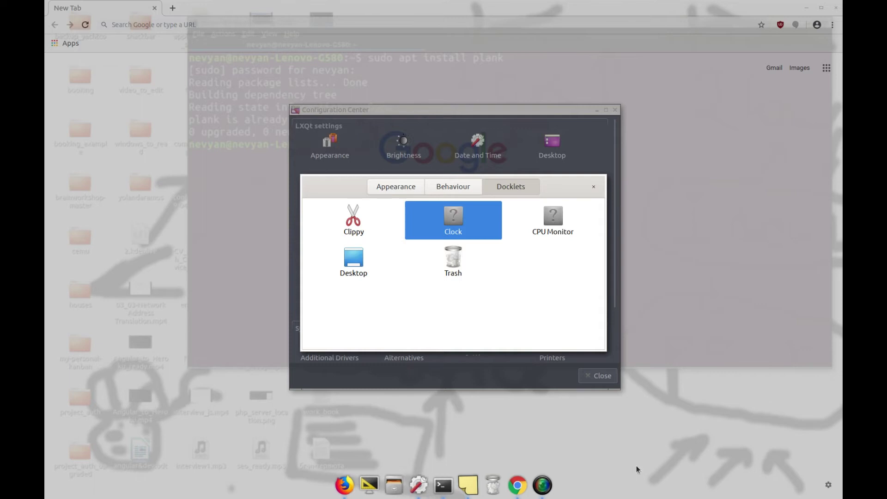
Close Plank preferences and set Google Chrome's Keep in Dock so it stays pinned.
click(594, 188)
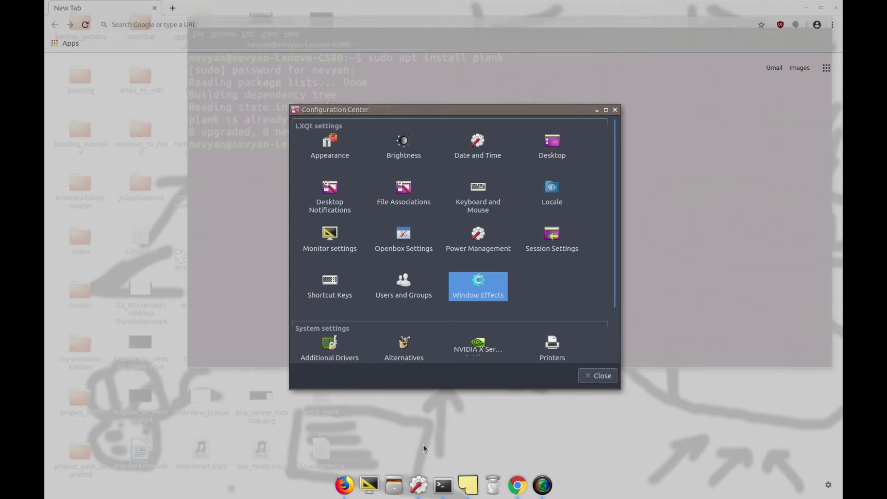
right_click(517, 485)
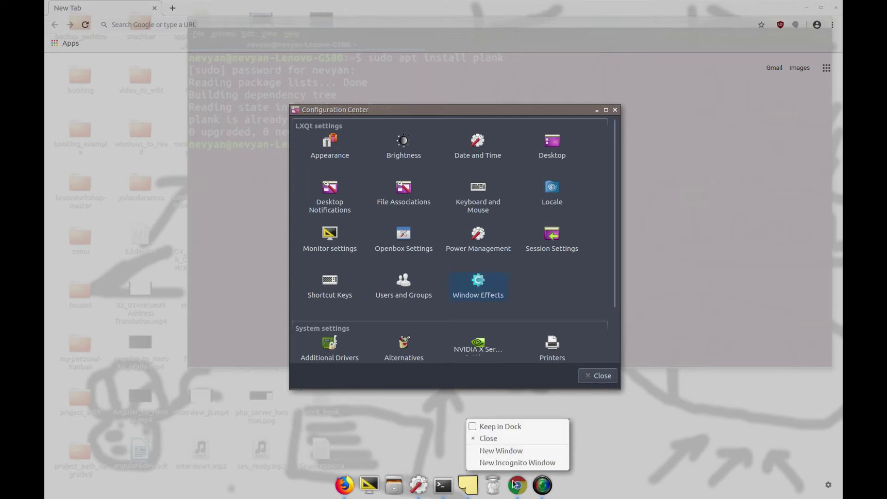
click(519, 427)
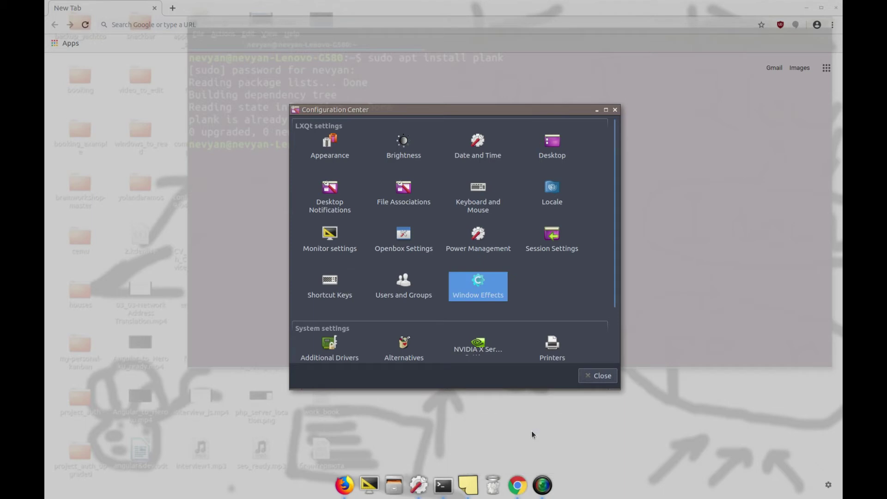
right_click(519, 488)
click(490, 429)
Browse PCManFM-Qt to /usr/share/applications.
click(394, 485)
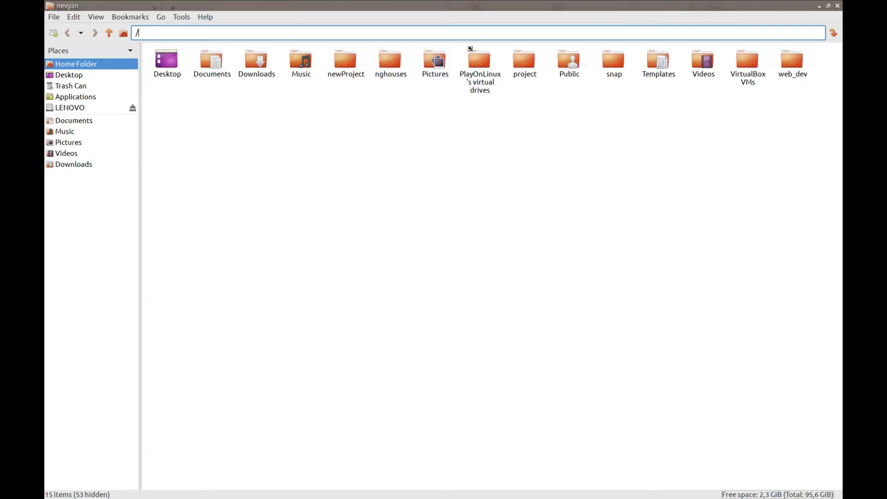
text(usr/share/app)
text(lication)
key(Tab)
key(Return)
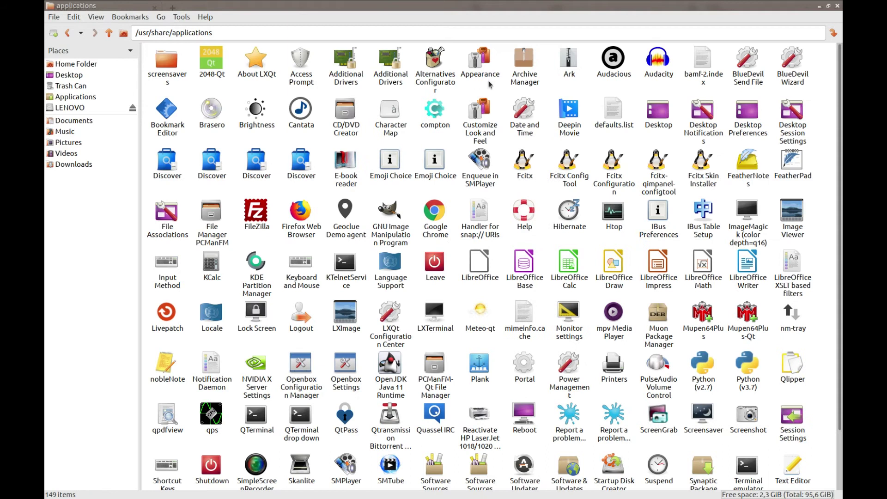
scroll(449, 215, down, 2)
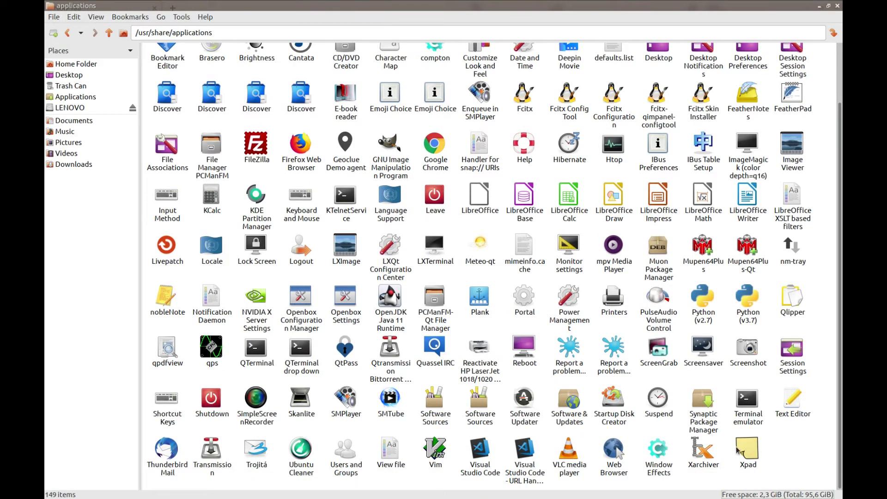
Drag the Visual Studio Code launcher onto the dock and confirm Keep in Dock is enabled.
click(485, 459)
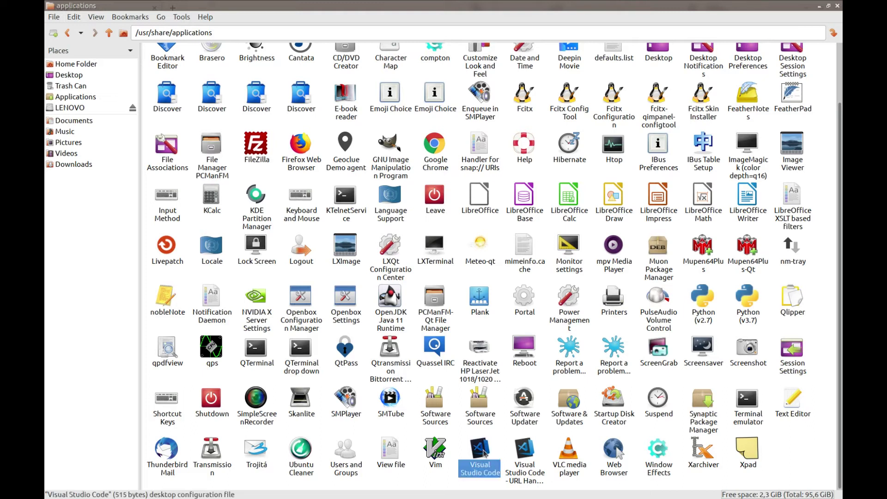
drag(486, 452, 452, 488)
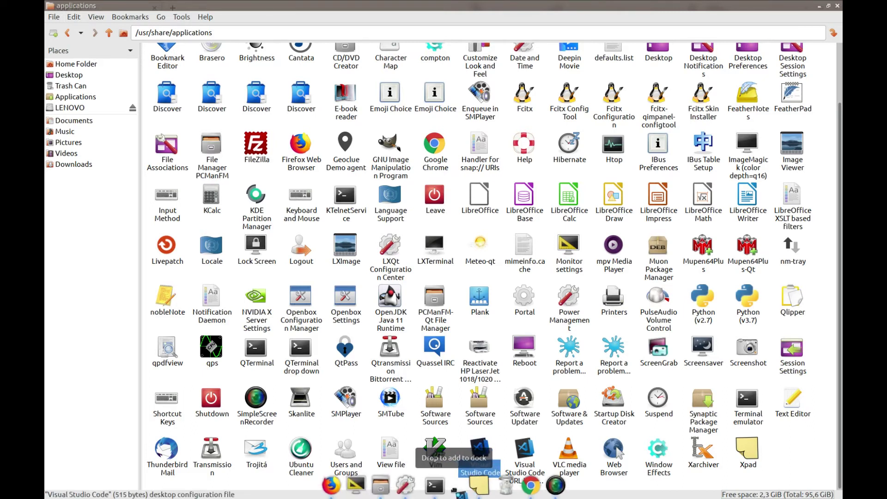
drag(460, 492, 458, 492)
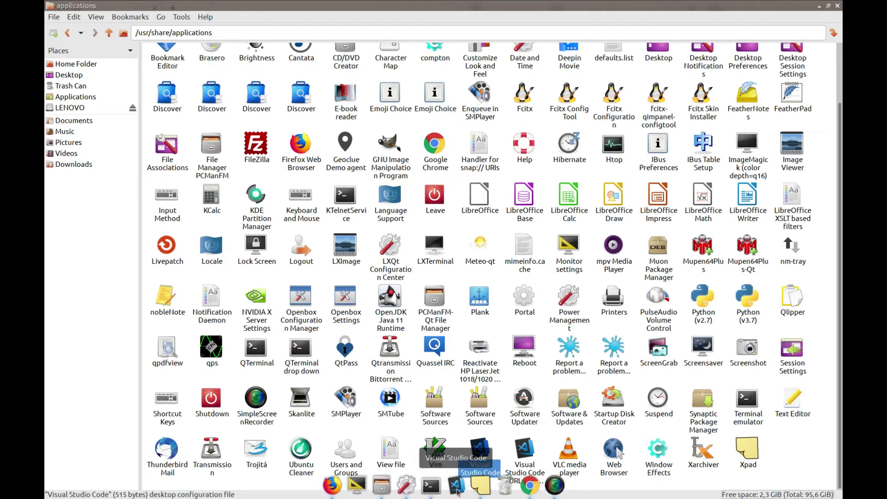
right_click(458, 493)
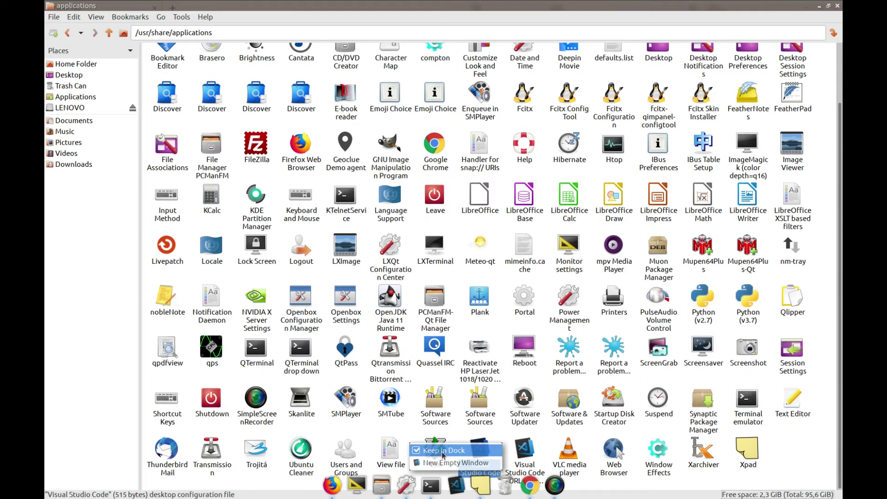
key(Escape)
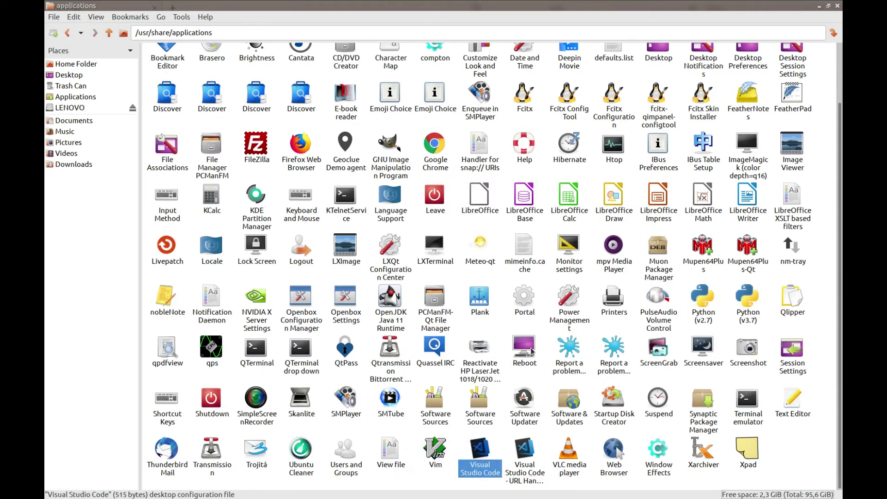
click(459, 438)
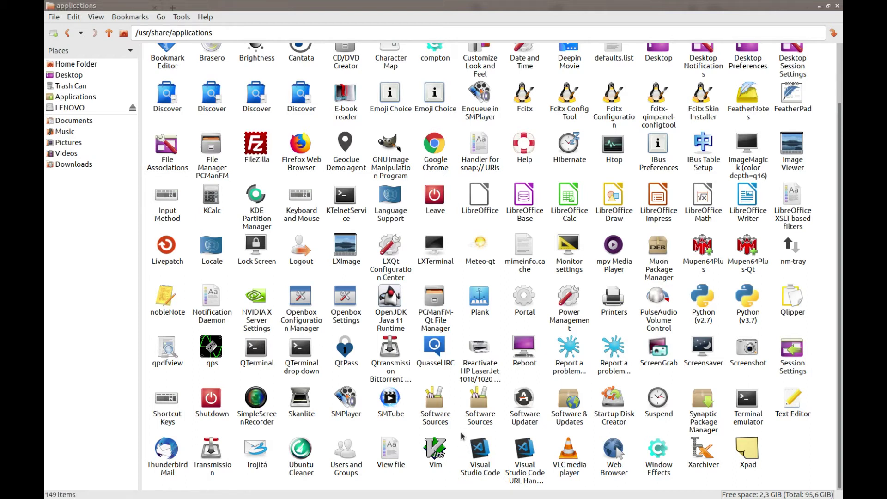
scroll(444, 478, up, 1)
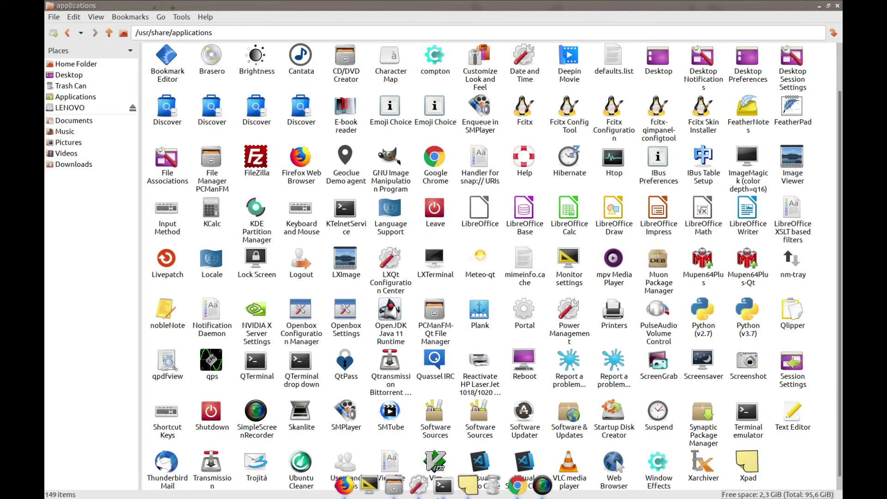
Review the compositor's Shadow, Opacity, Fade and Other settings in Window Effects, then close them.
click(419, 487)
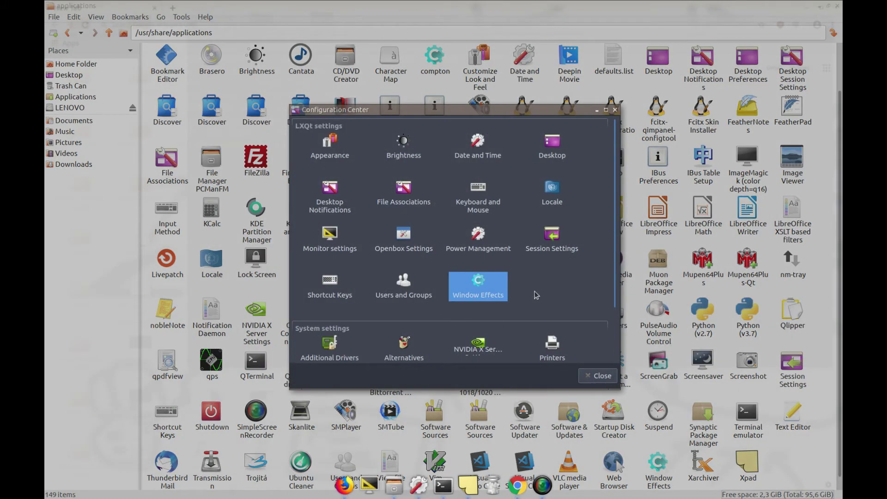
click(481, 287)
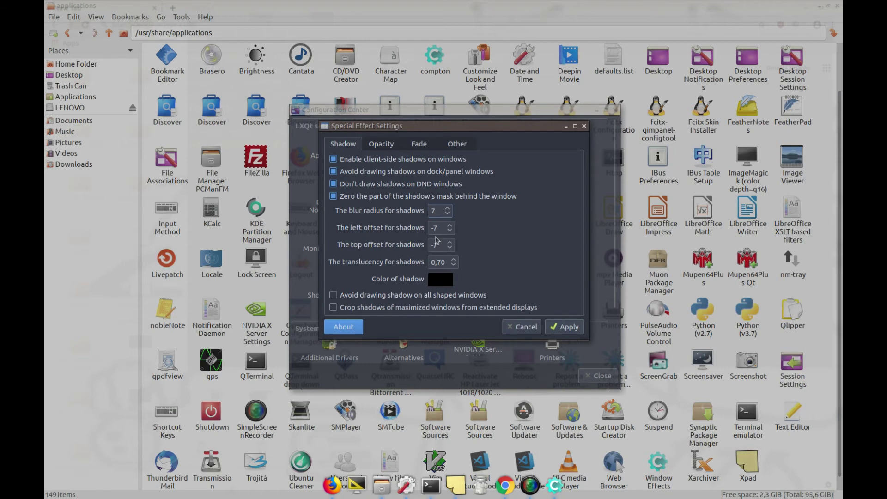
click(380, 144)
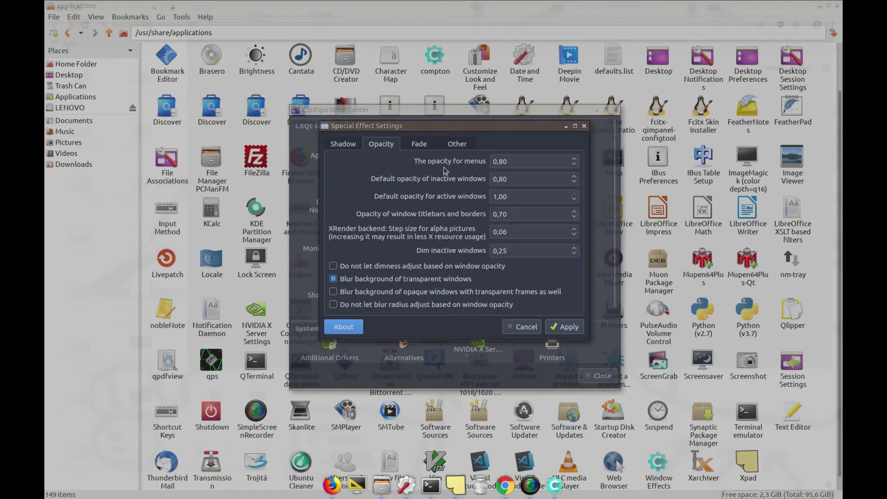
click(419, 144)
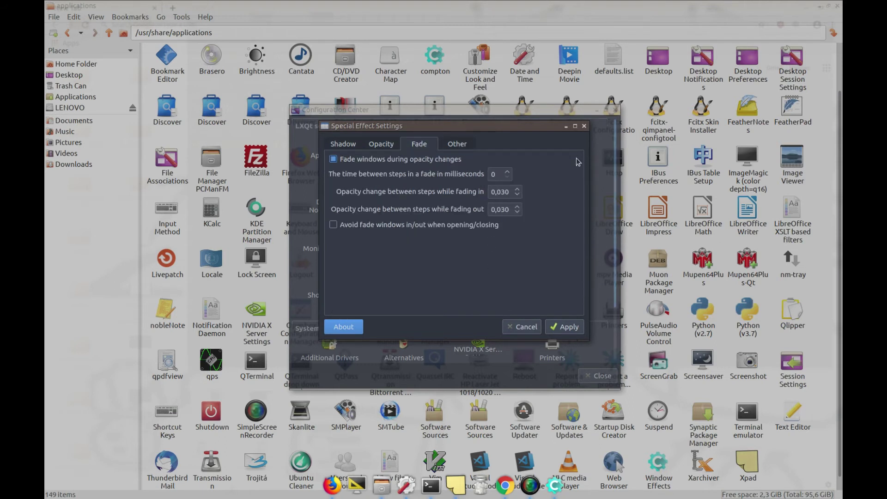
click(456, 143)
click(419, 143)
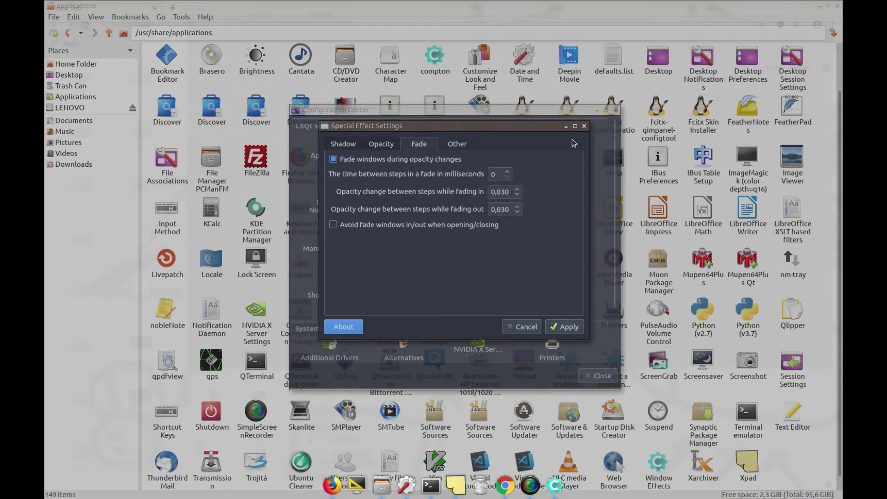
click(584, 126)
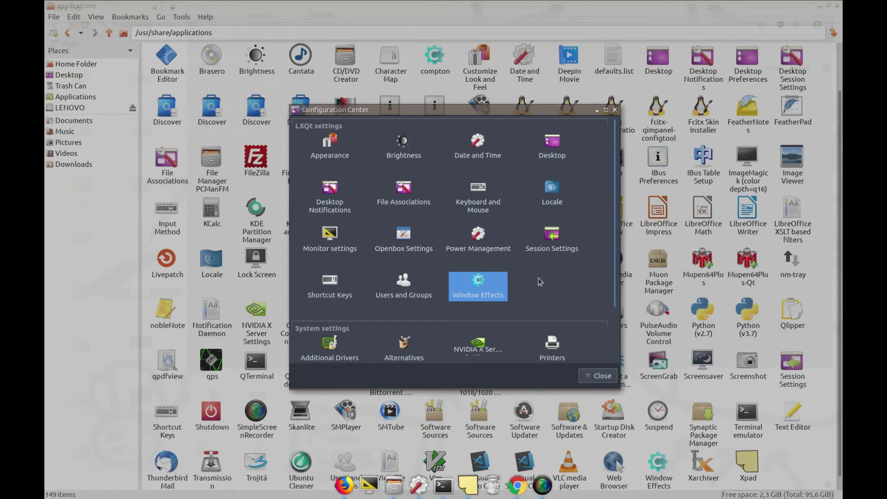
In Session Settings, select the Compton (running) and Panel (stopped) module rows.
click(553, 239)
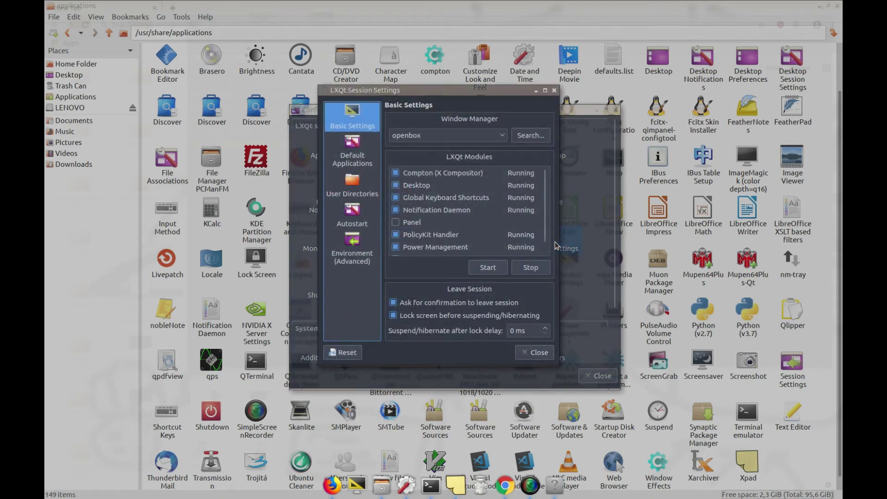
click(397, 175)
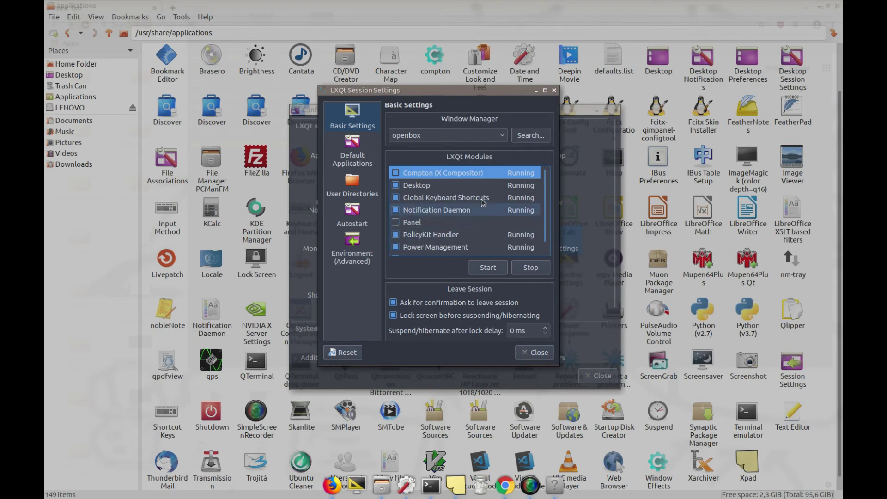
click(483, 227)
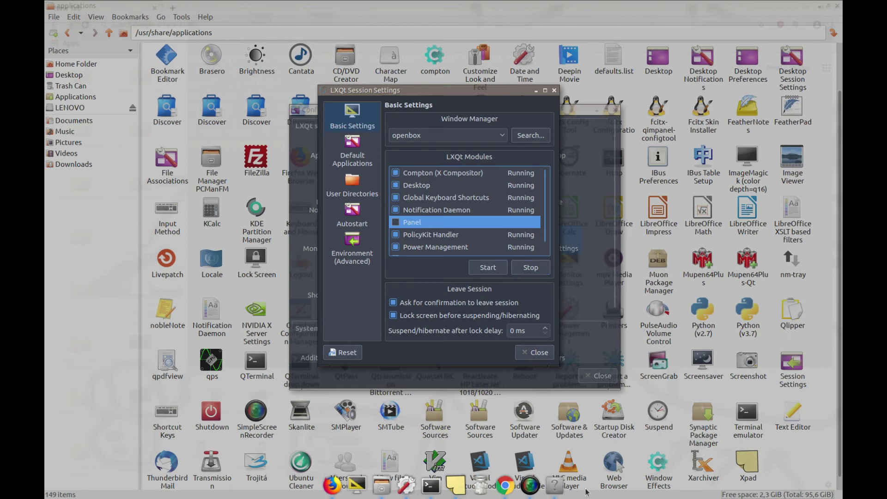
Locate the plank entry in Application Autostart and start adding a new entry.
click(353, 215)
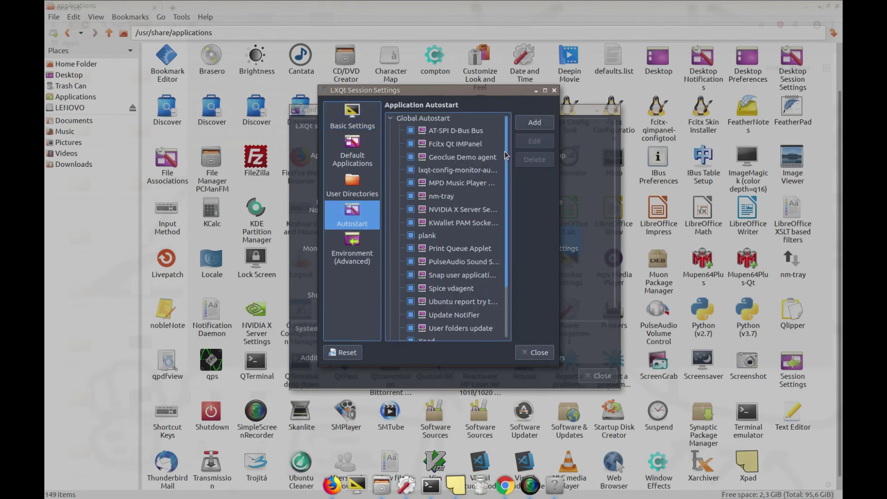
drag(507, 153, 506, 163)
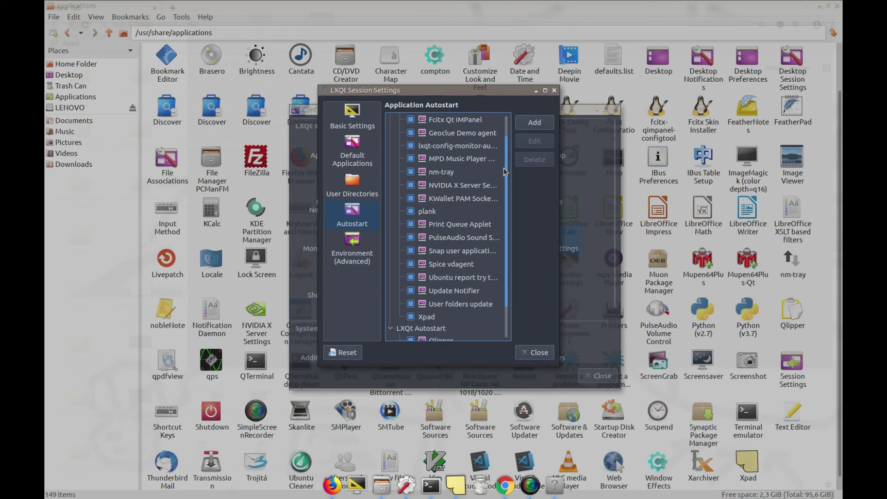
scroll(504, 179, down, 1)
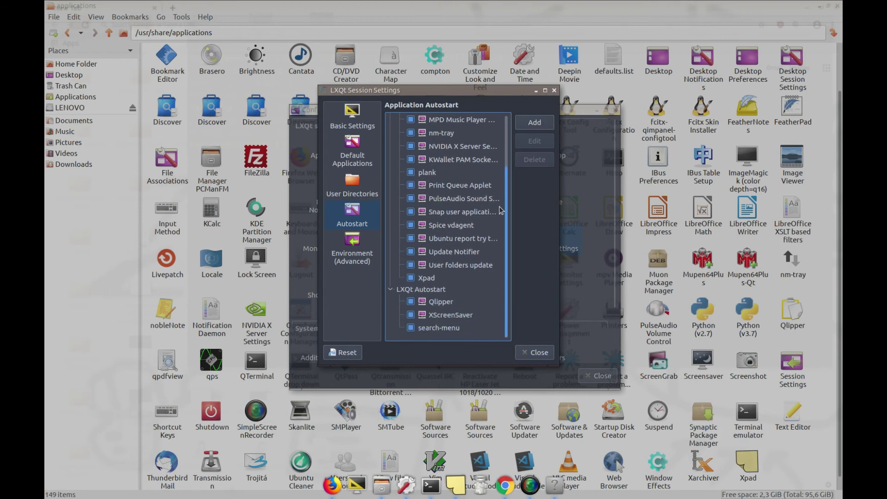
scroll(503, 184, up, 1)
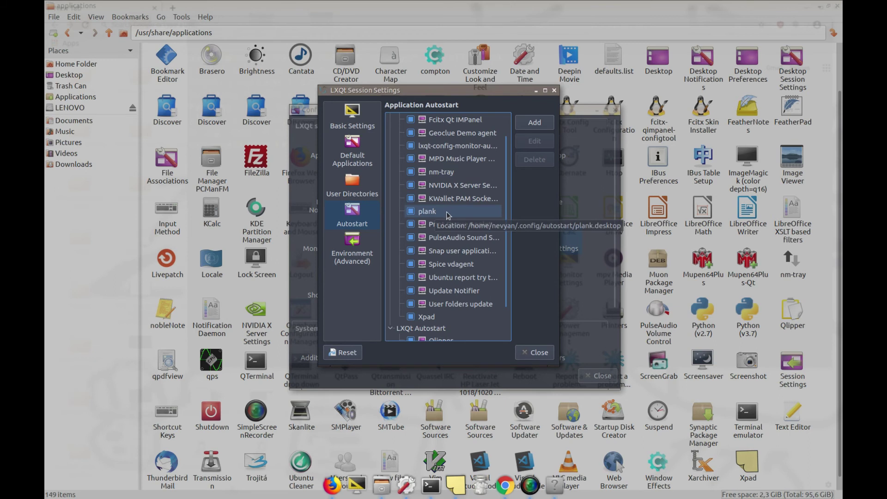
click(463, 213)
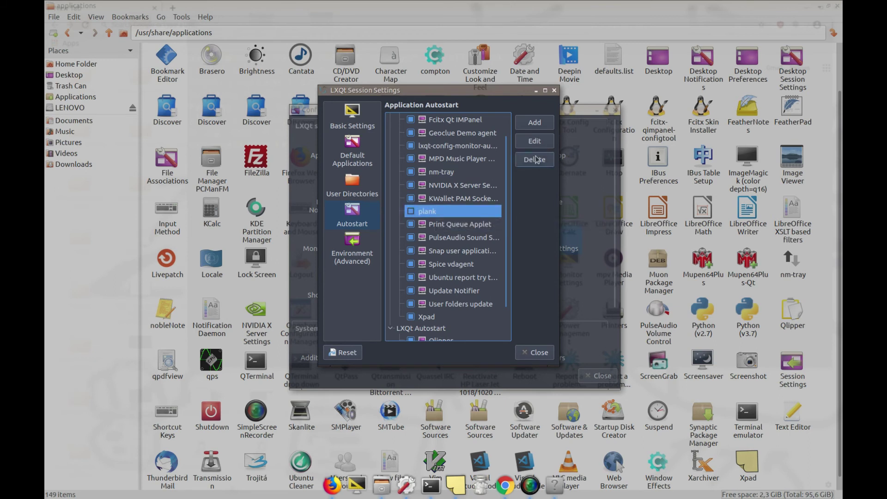
click(534, 125)
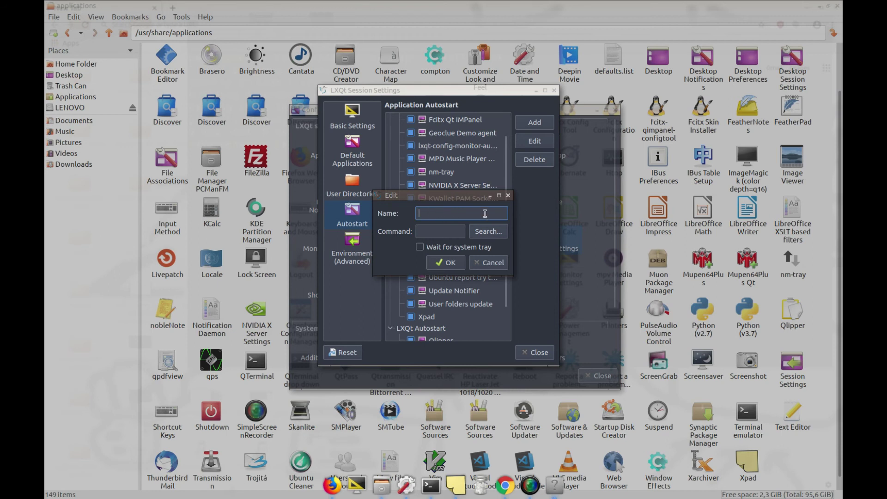
Cancel the blank autostart entry dialog and close Session Settings.
click(431, 233)
click(489, 263)
key(Escape)
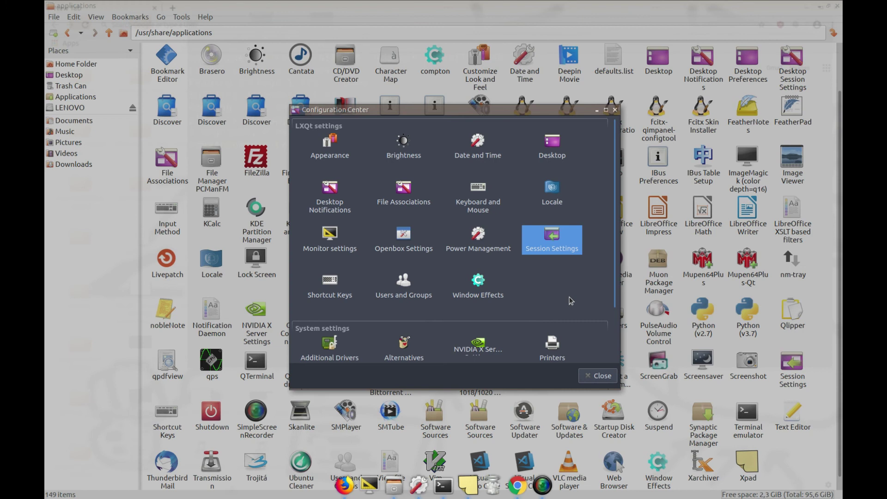
key(alt+F2)
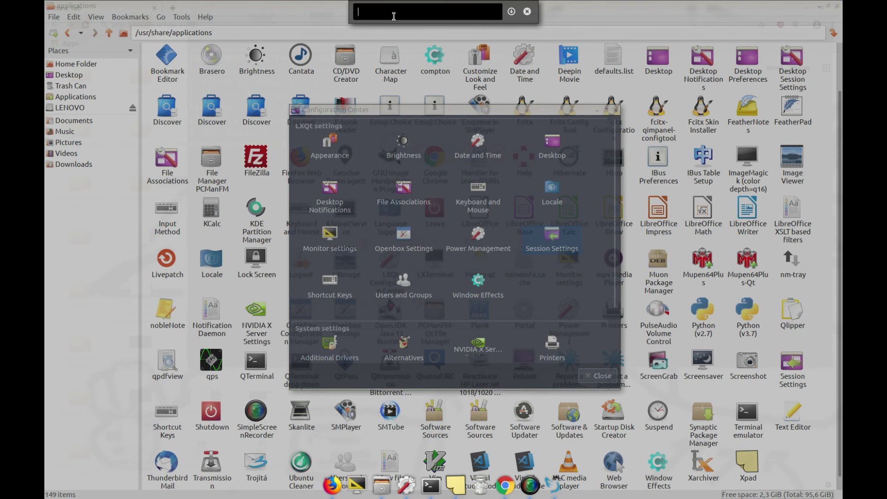
text(code)
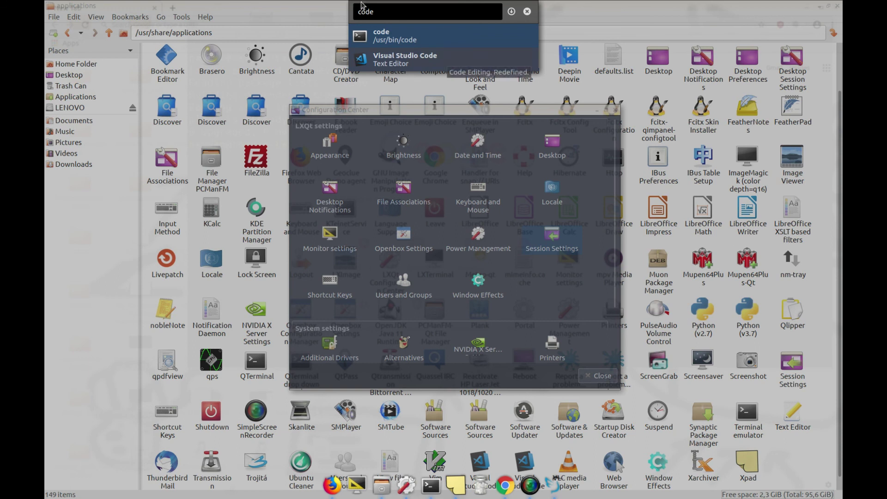
double_click(415, 19)
key(BackSpace)
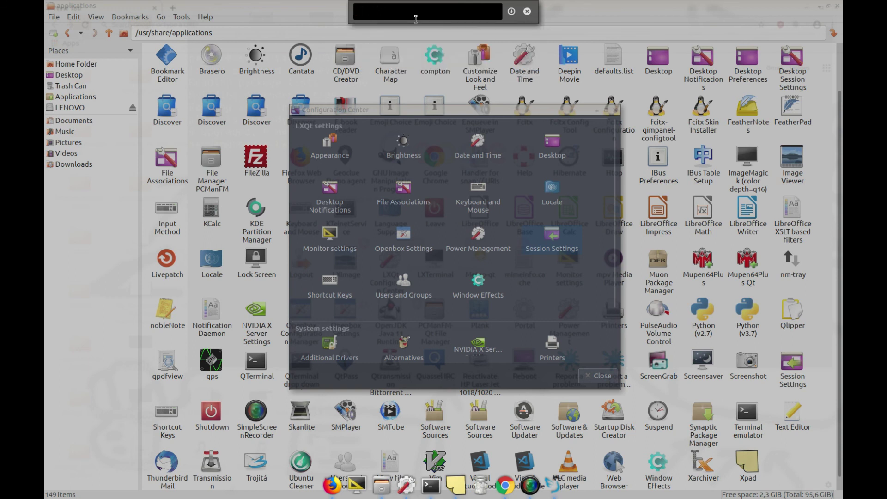
click(512, 11)
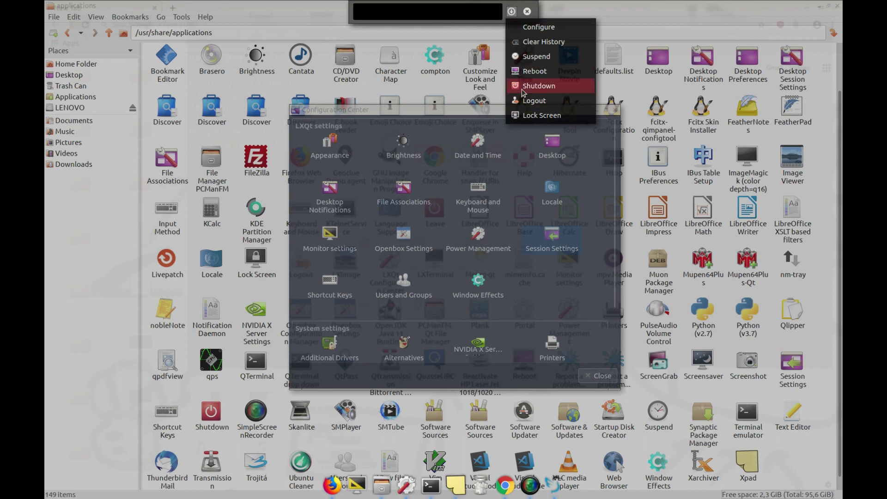
click(451, 13)
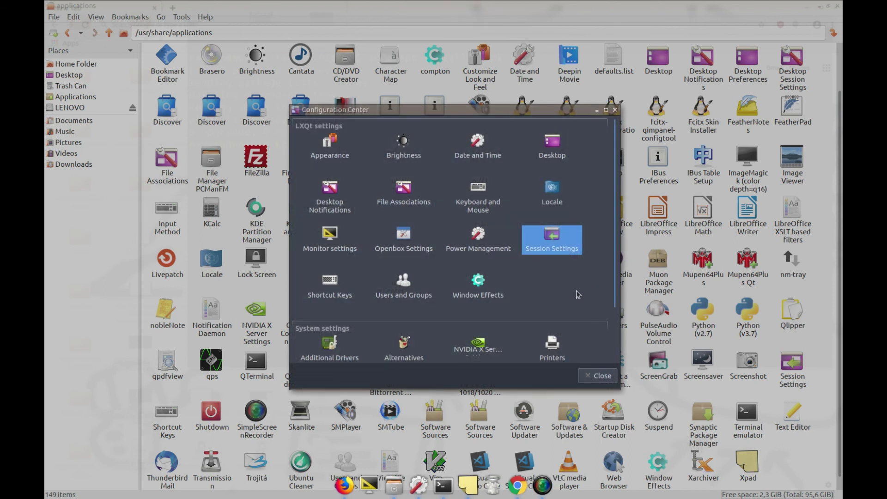
scroll(576, 281, down, 3)
scroll(595, 207, up, 3)
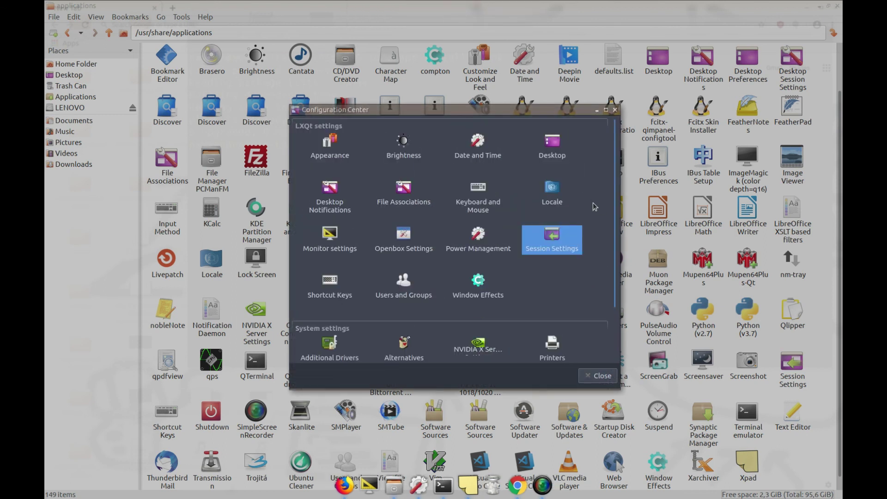